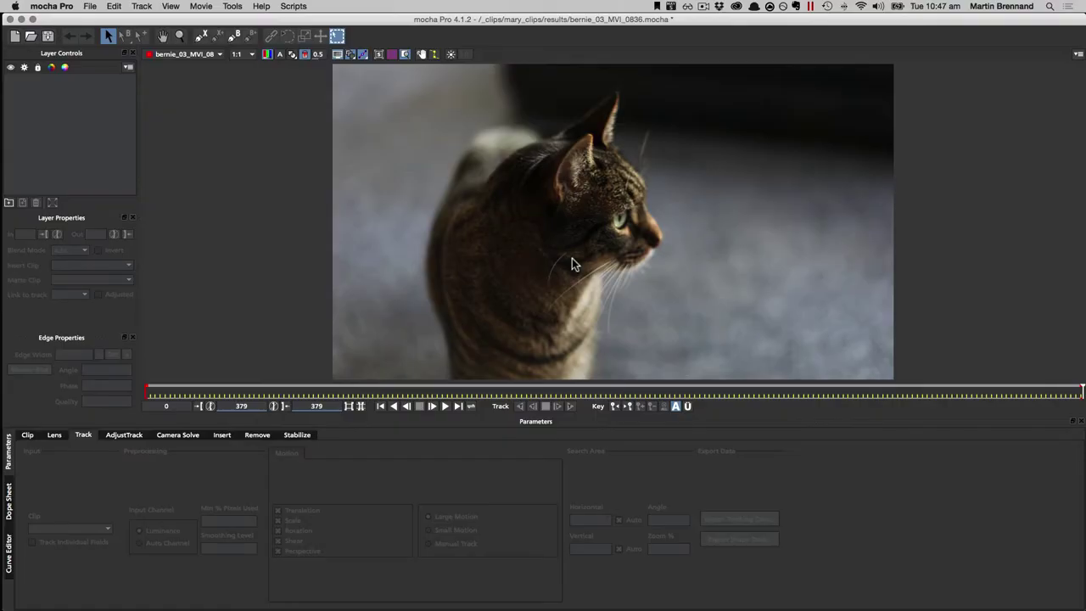
- Open Preferences from the mocha Pro application menu, showing System settings with 1-minute autosave
{"action": "left_click", "coordinate": [59, 7]}
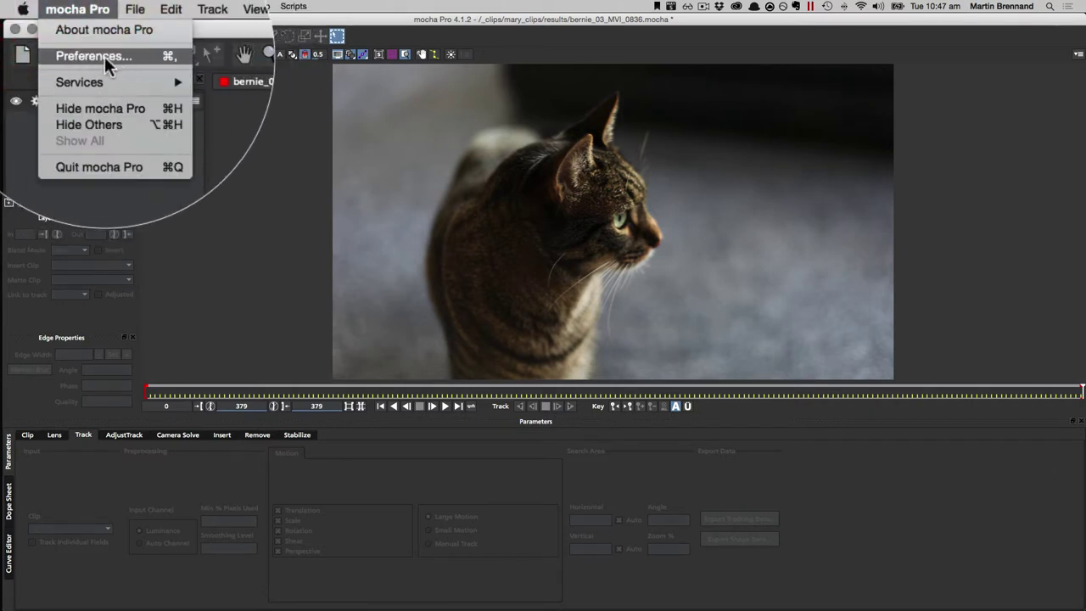
{"action": "mouse_move", "coordinate": [144, 8]}
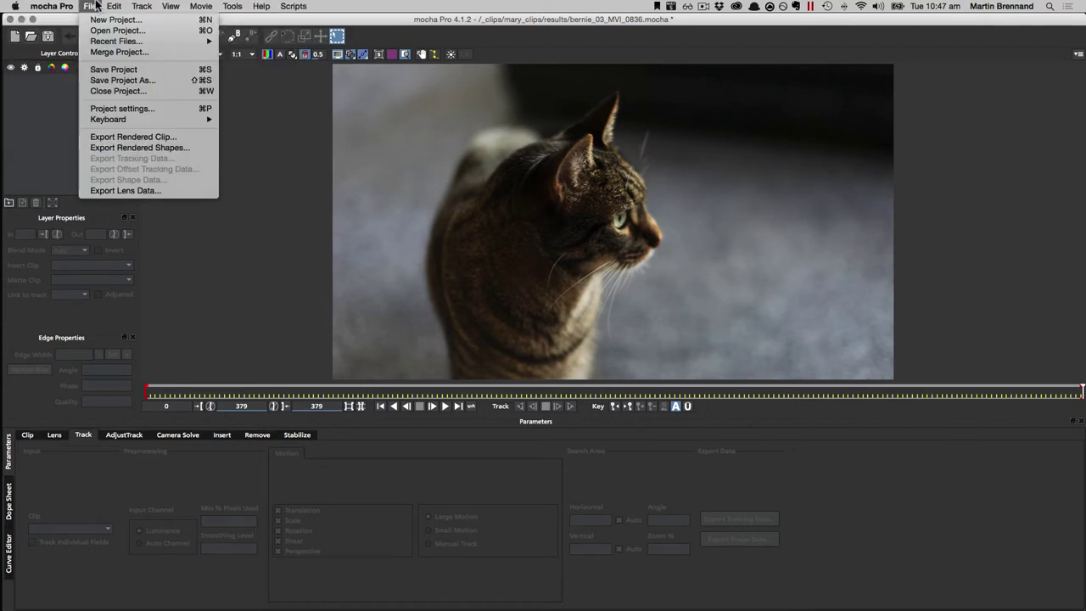
{"action": "mouse_move", "coordinate": [107, 6]}
{"action": "mouse_move", "coordinate": [52, 7]}
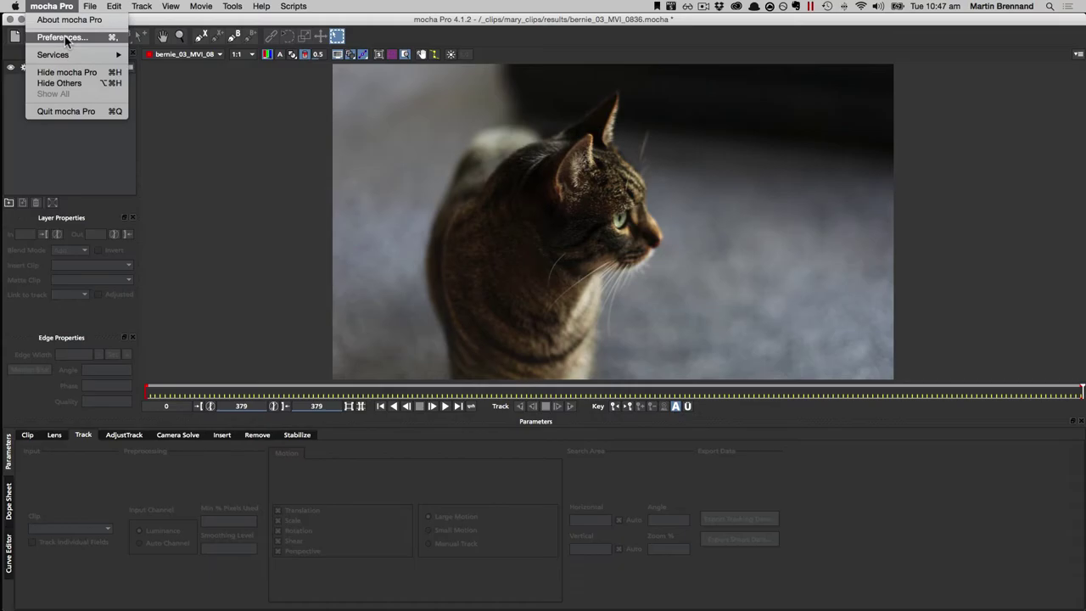
{"action": "left_click", "coordinate": [66, 39]}
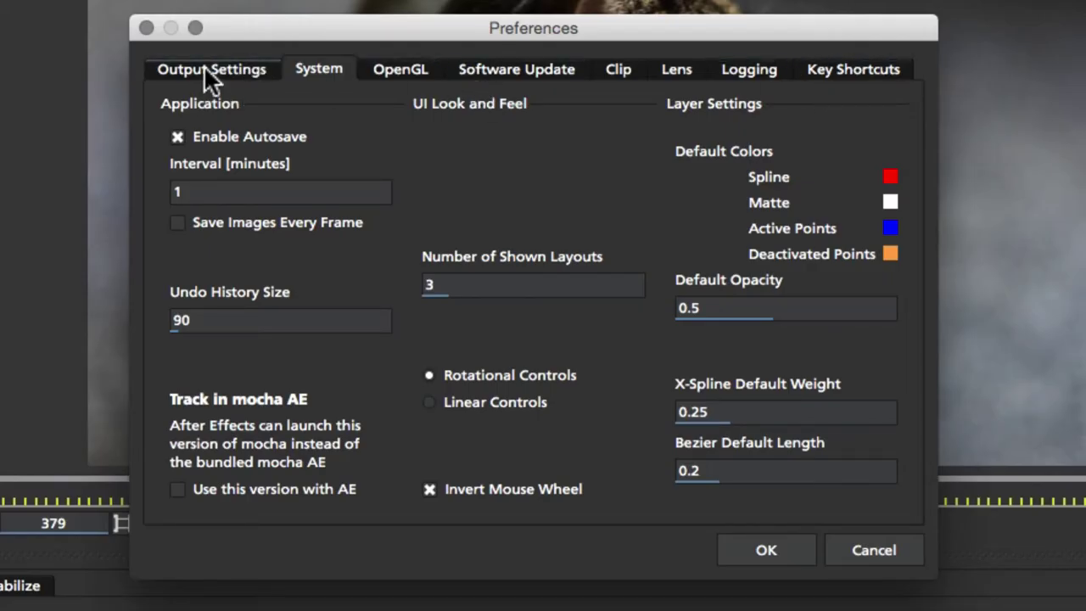
- On Output Settings, switch the output directory to the absolute path /var/tmp/MoTemp
{"action": "left_click", "coordinate": [203, 65]}
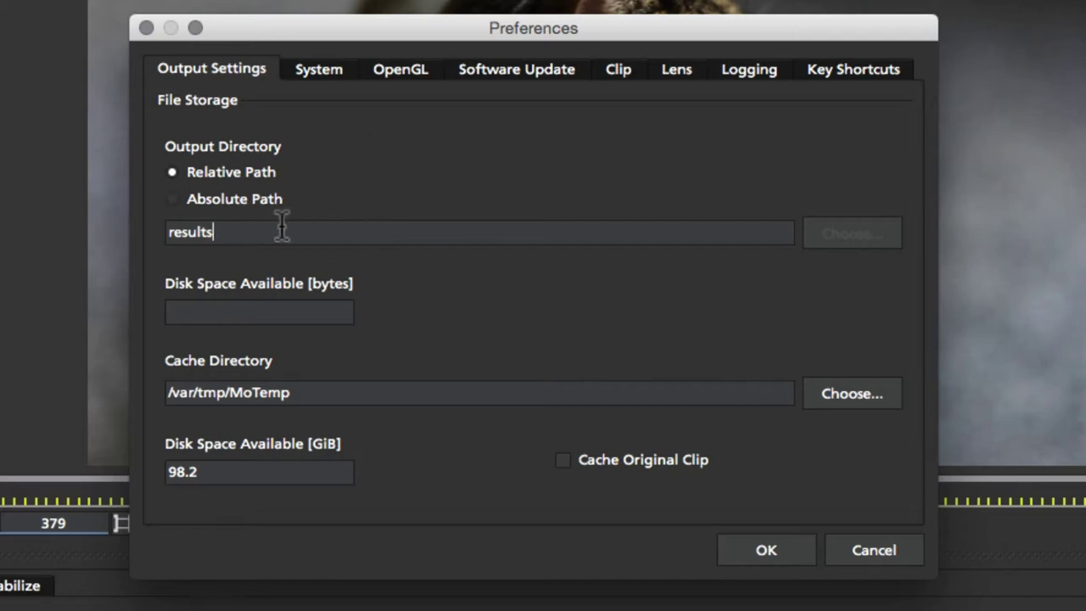
{"action": "left_click_drag", "start_coordinate": [281, 227], "coordinate": [124, 236]}
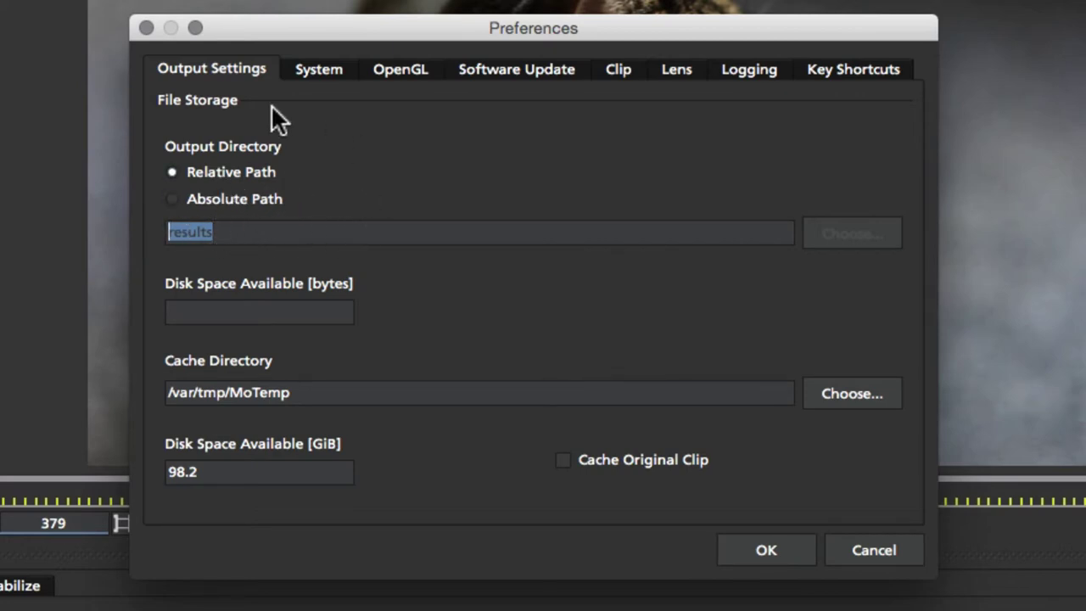
{"action": "left_click", "coordinate": [240, 201]}
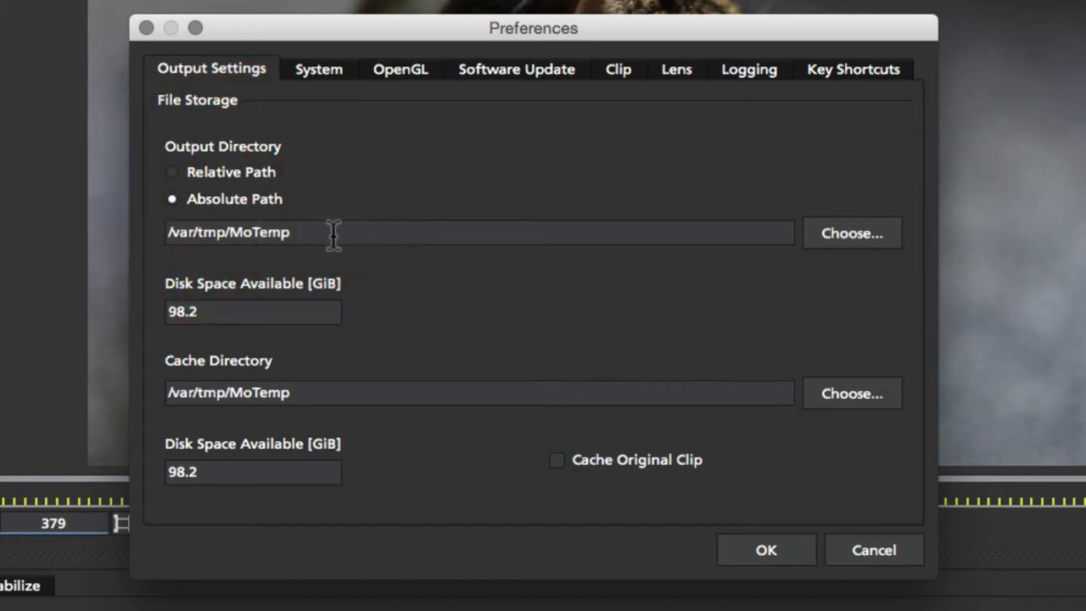
{"action": "left_click_drag", "start_coordinate": [373, 227], "coordinate": [127, 233]}
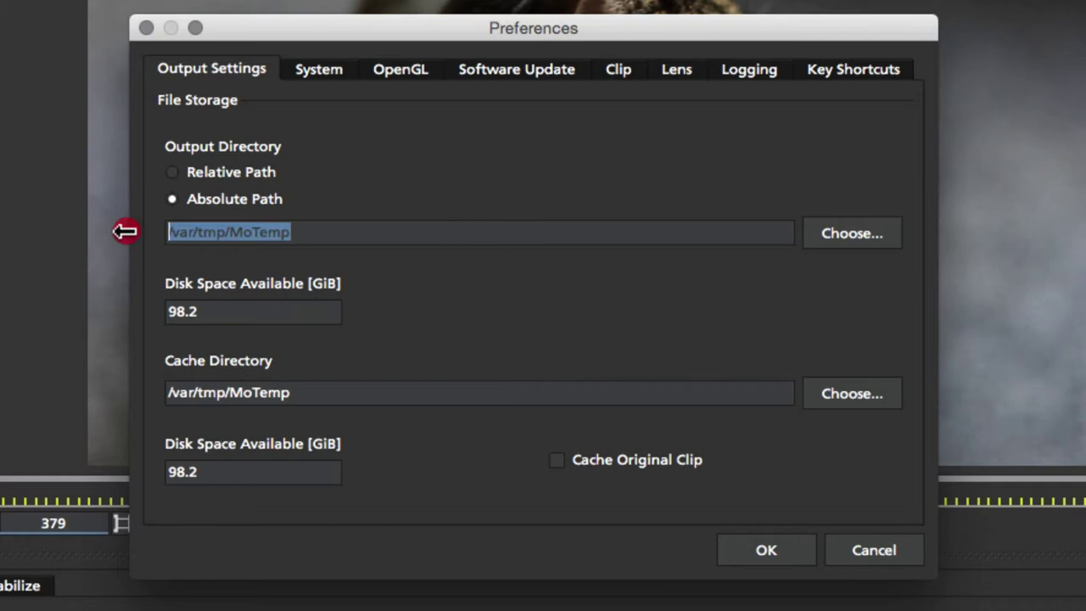
{"action": "left_click", "coordinate": [380, 230]}
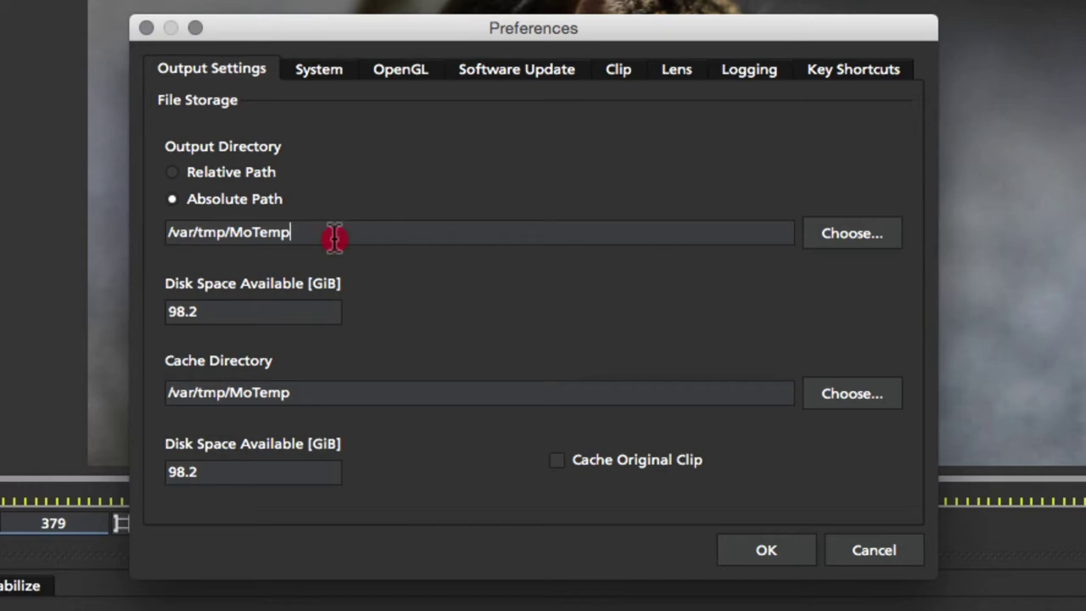
{"action": "left_click_drag", "start_coordinate": [335, 235], "coordinate": [118, 246]}
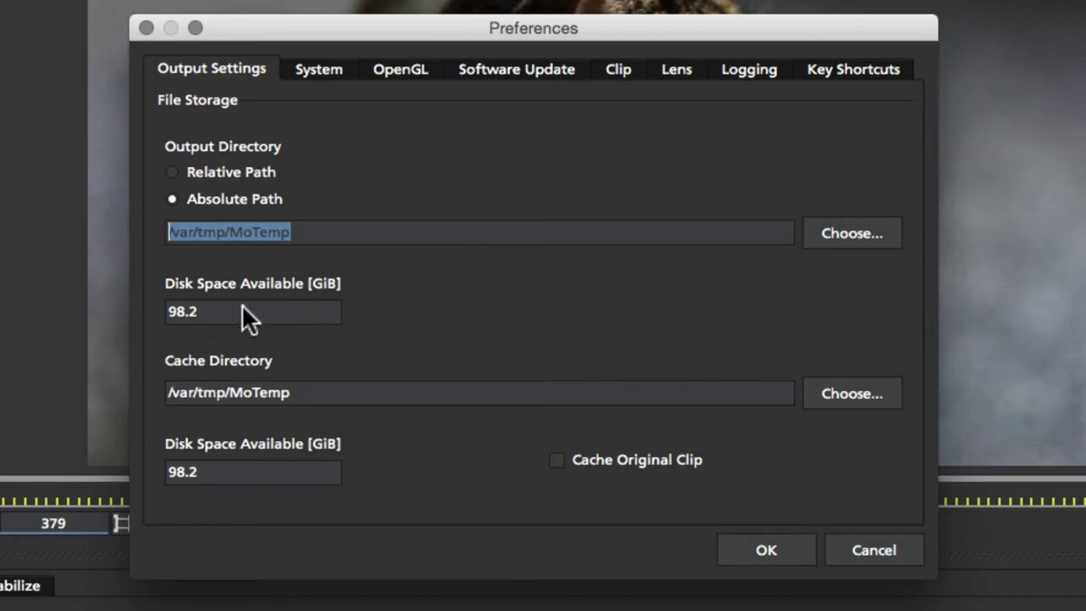
- Set the output directory back to relative 'results' and check the /var/tmp/MoTemp cache path
{"action": "left_click", "coordinate": [198, 174]}
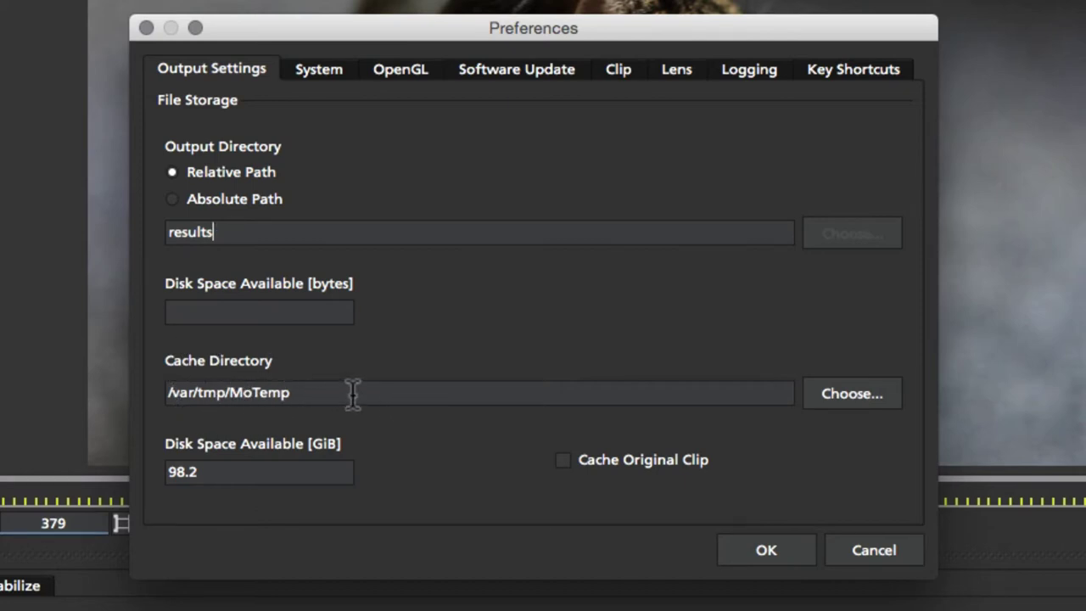
{"action": "left_click_drag", "start_coordinate": [285, 392], "coordinate": [149, 392]}
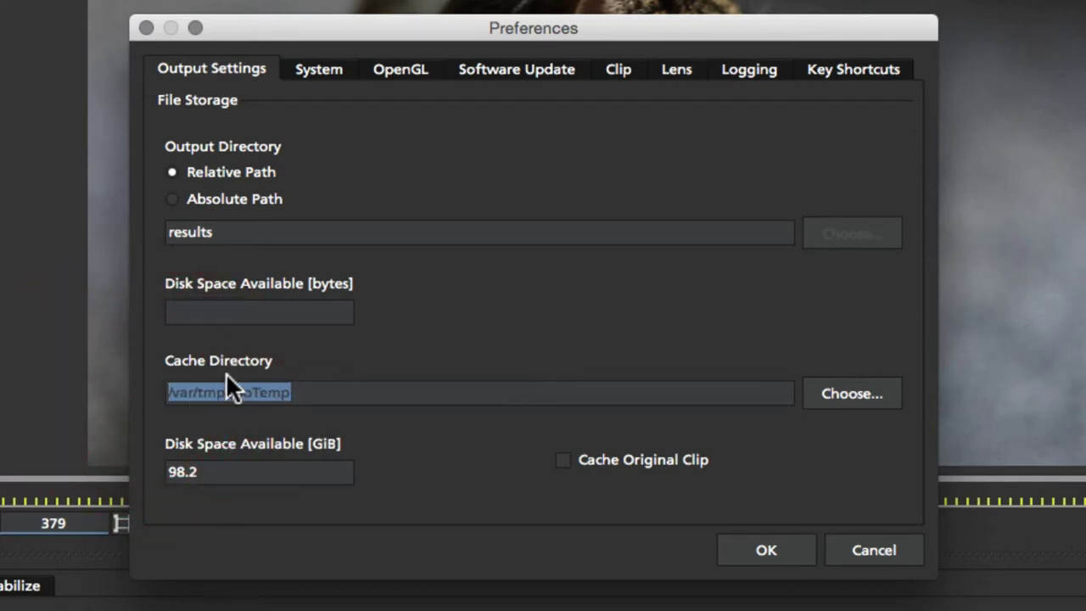
{"action": "left_click", "coordinate": [337, 388]}
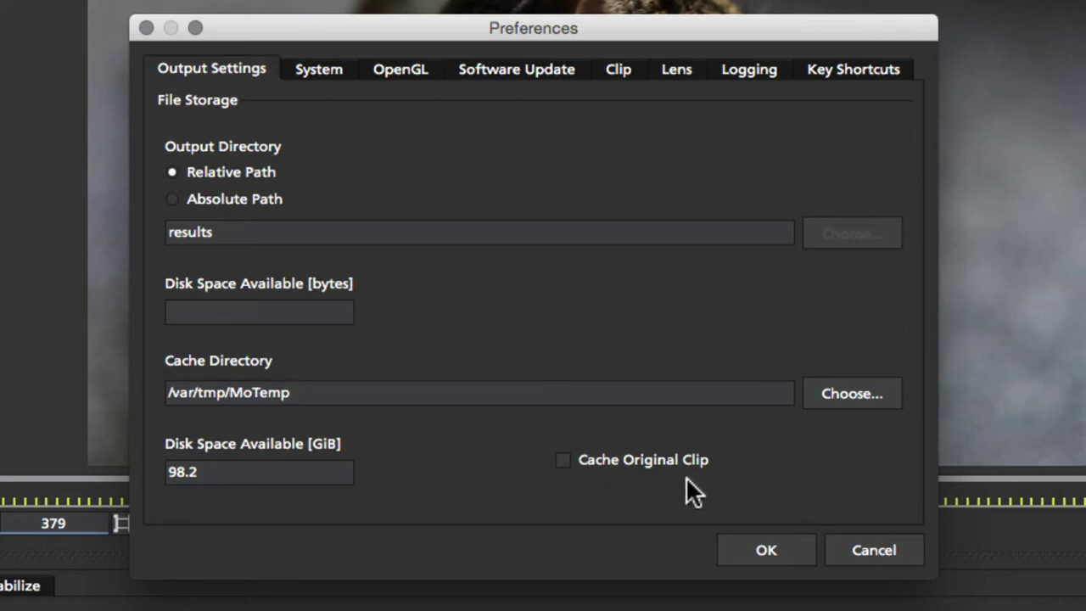
- Return to the System page, showing Undo History Size 90 and 1-minute autosave
{"action": "left_click", "coordinate": [328, 70]}
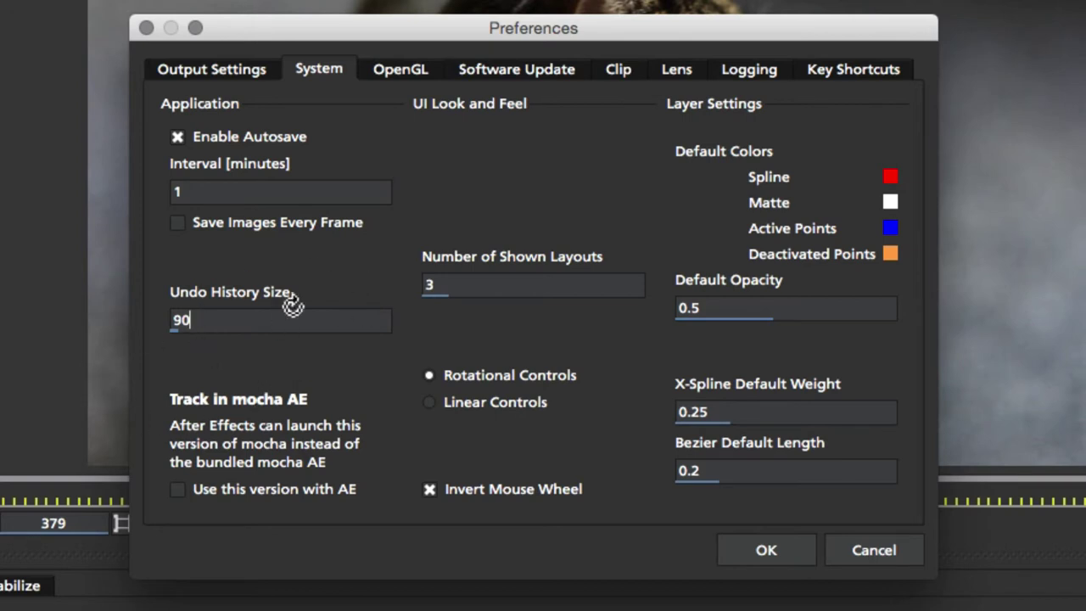
{"action": "key", "text": "BackSpace"}
{"action": "key", "text": "BackSpace"}
{"action": "type", "text": "90"}
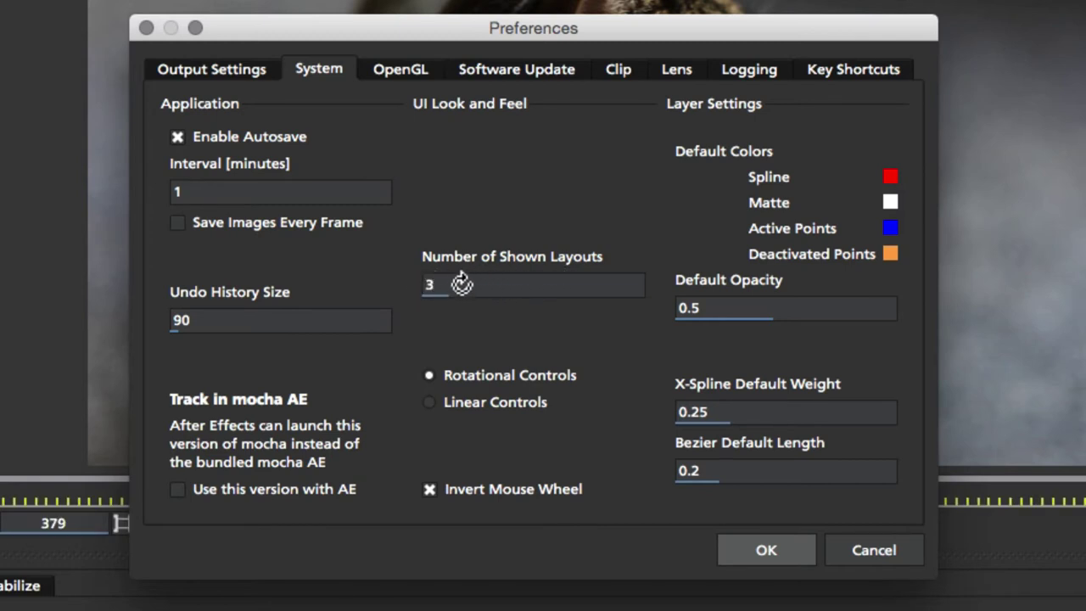
{"action": "left_click_drag", "start_coordinate": [477, 285], "coordinate": [582, 230]}
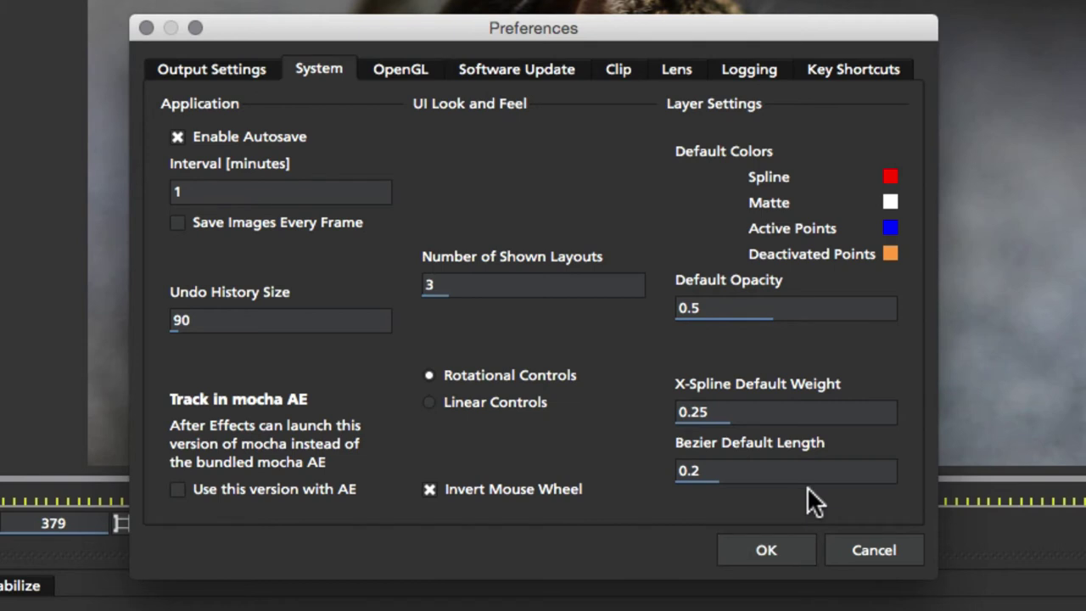
- Switch to the OpenGL page: Vertical Sync on, 256 MiB texture RAM, active stereo off
{"action": "left_click", "coordinate": [376, 66]}
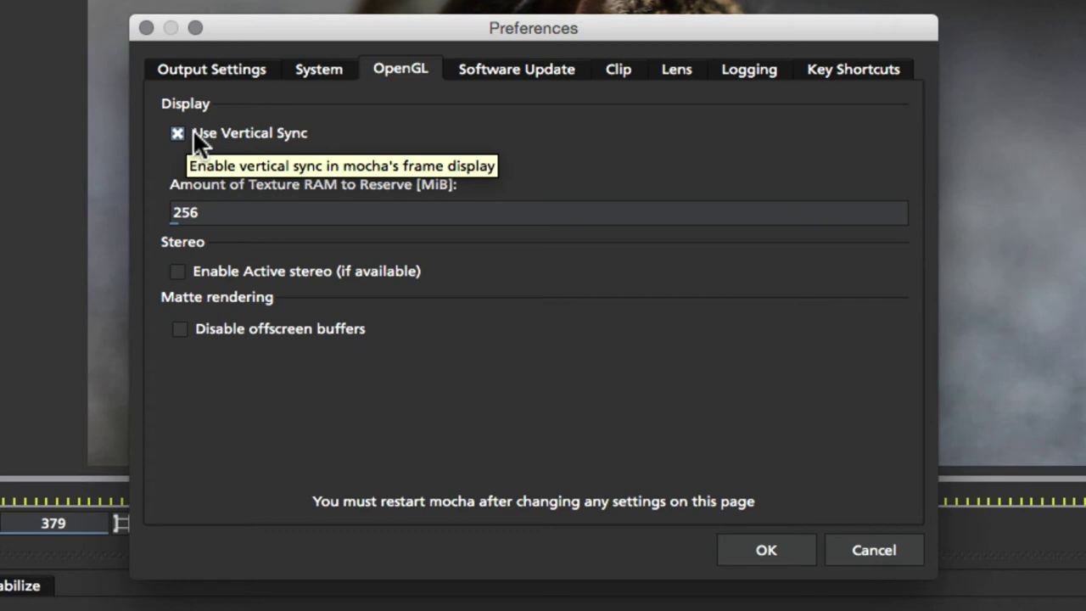
- Review the OpenGL options, leaving Disable offscreen buffers unchecked under Matte rendering
{"action": "left_click", "coordinate": [394, 129]}
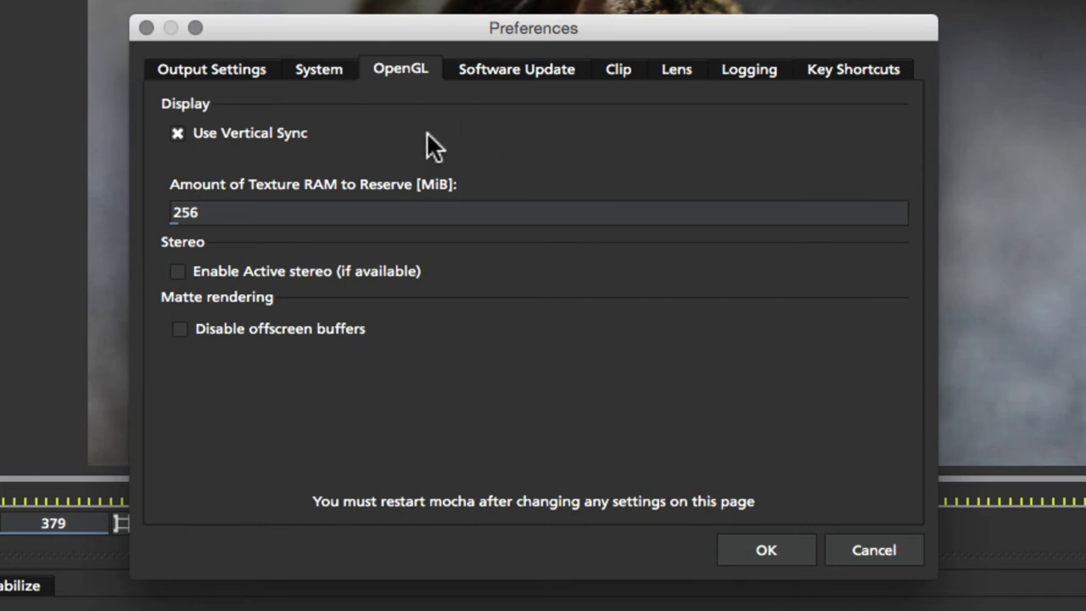
- Switch to the Software Update page with update notifications enabled
{"action": "left_click", "coordinate": [508, 62]}
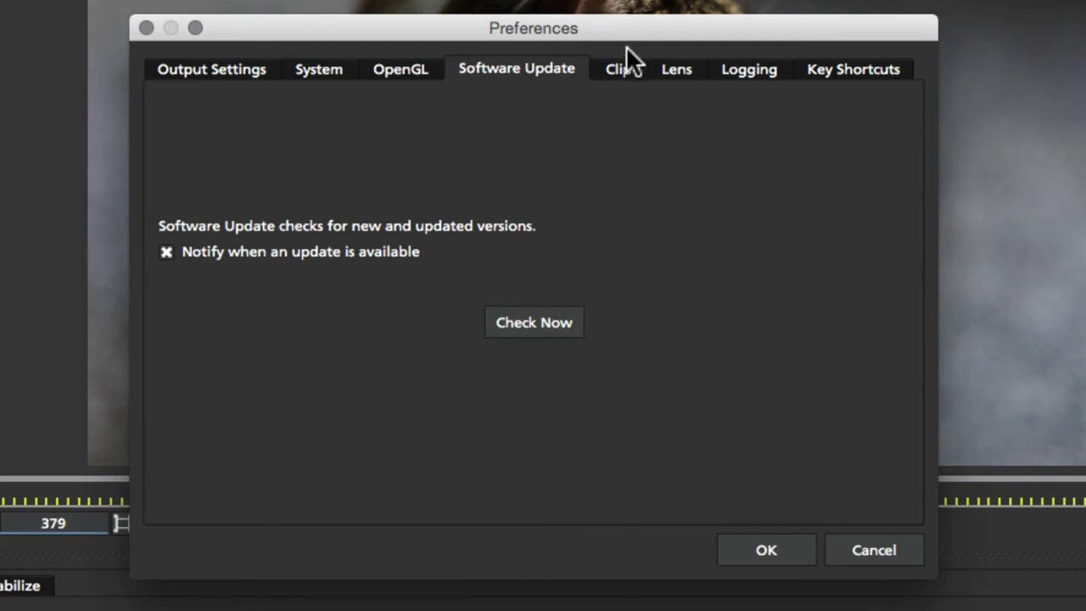
- On the Clip page, toggle Fixed Frame Offset and Timecode/Frames, ending on Frames with offset 0
{"action": "left_click", "coordinate": [619, 76]}
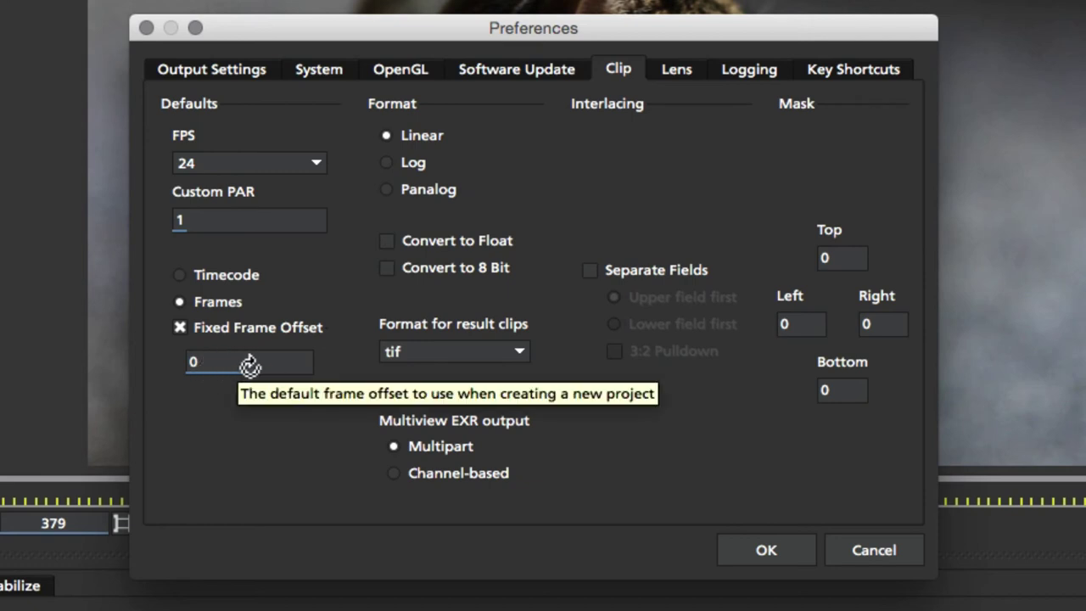
{"action": "left_click", "coordinate": [216, 329]}
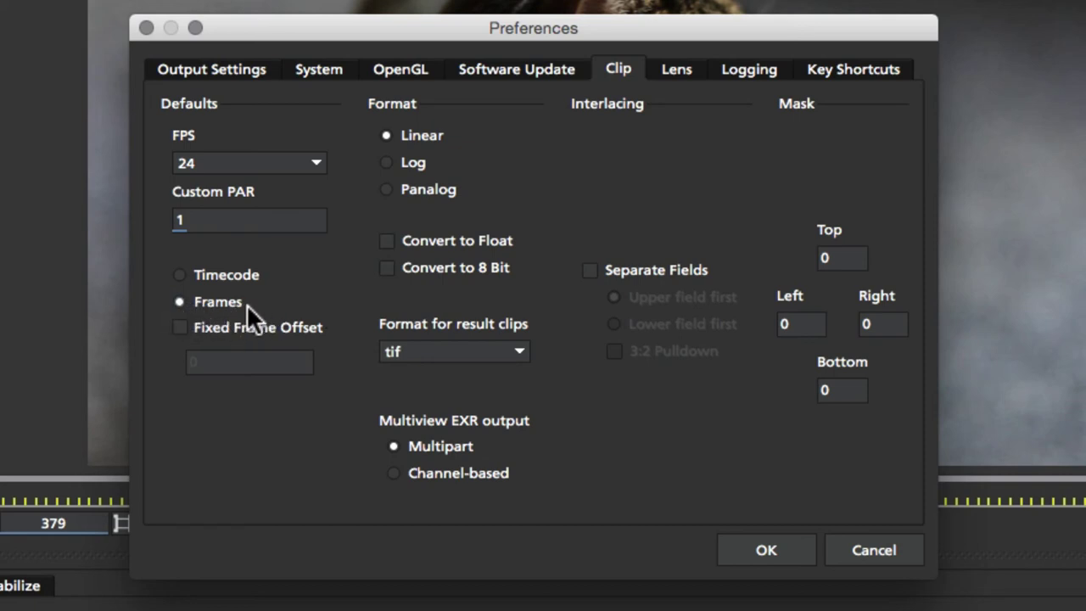
{"action": "left_click", "coordinate": [225, 274]}
{"action": "left_click", "coordinate": [204, 329]}
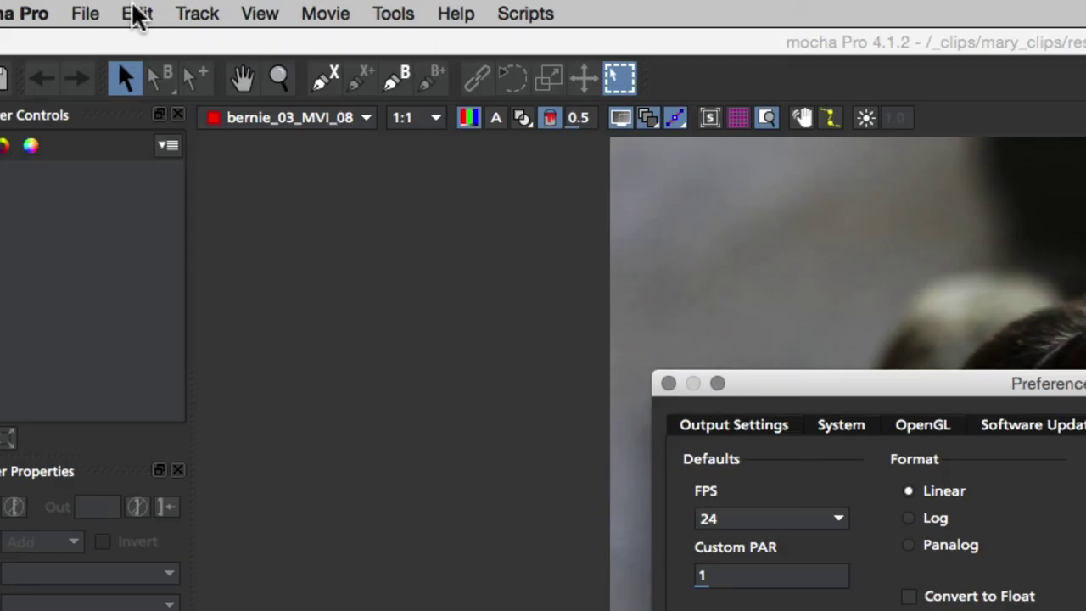
{"action": "left_click_drag", "start_coordinate": [82, 13], "coordinate": [904, 610]}
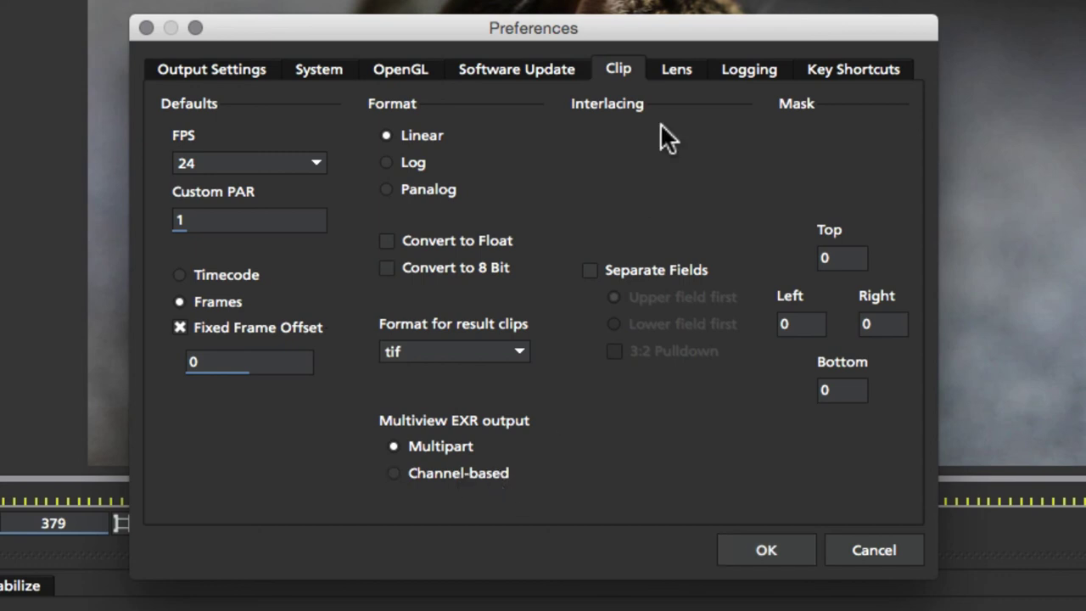
{"action": "left_click", "coordinate": [668, 263]}
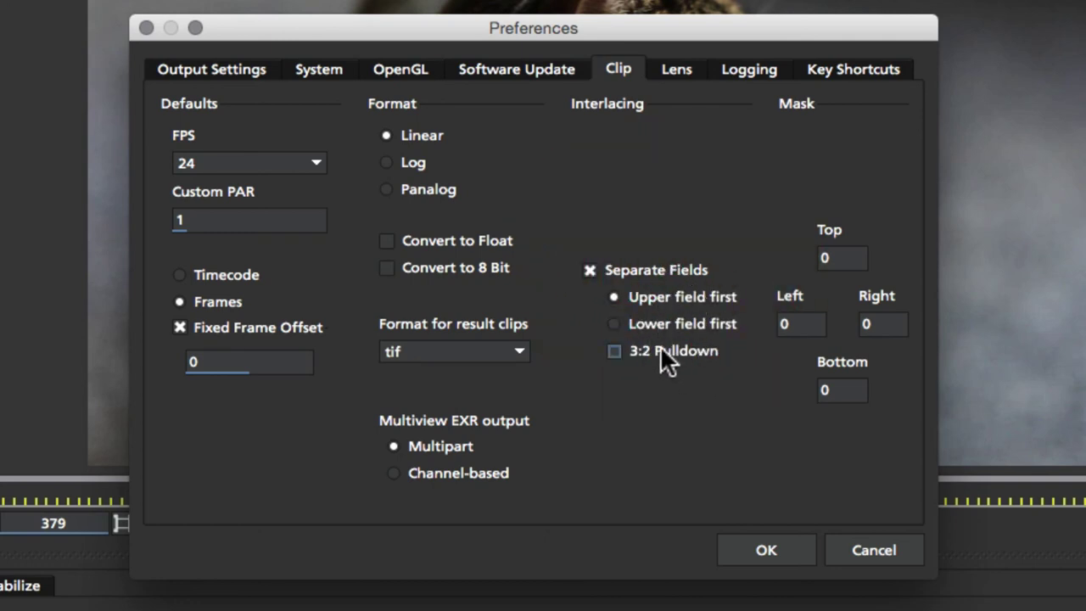
{"action": "left_click", "coordinate": [612, 265]}
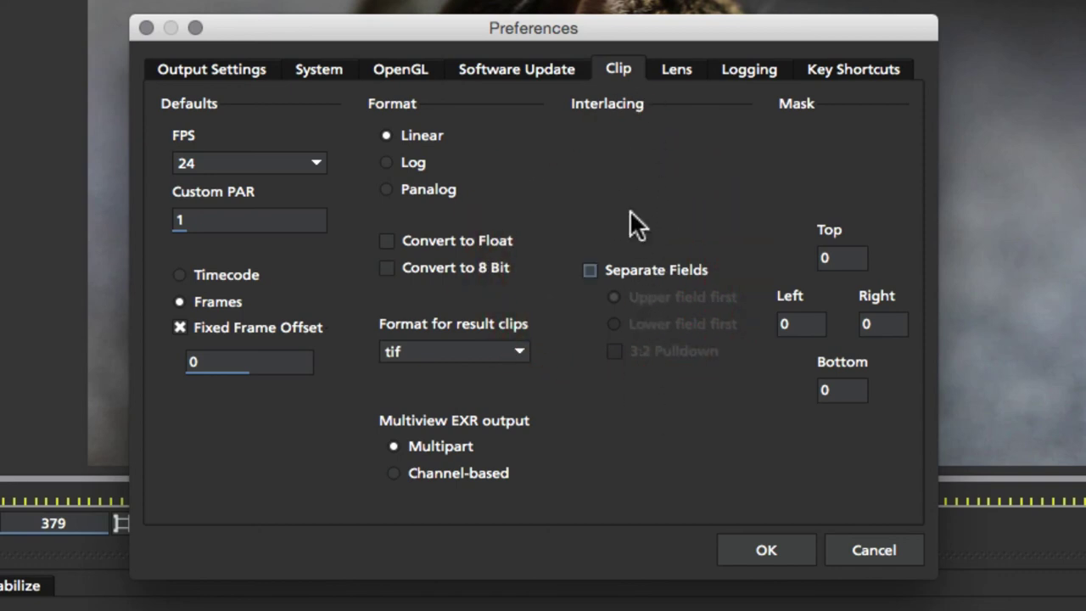
{"action": "left_click", "coordinate": [647, 264]}
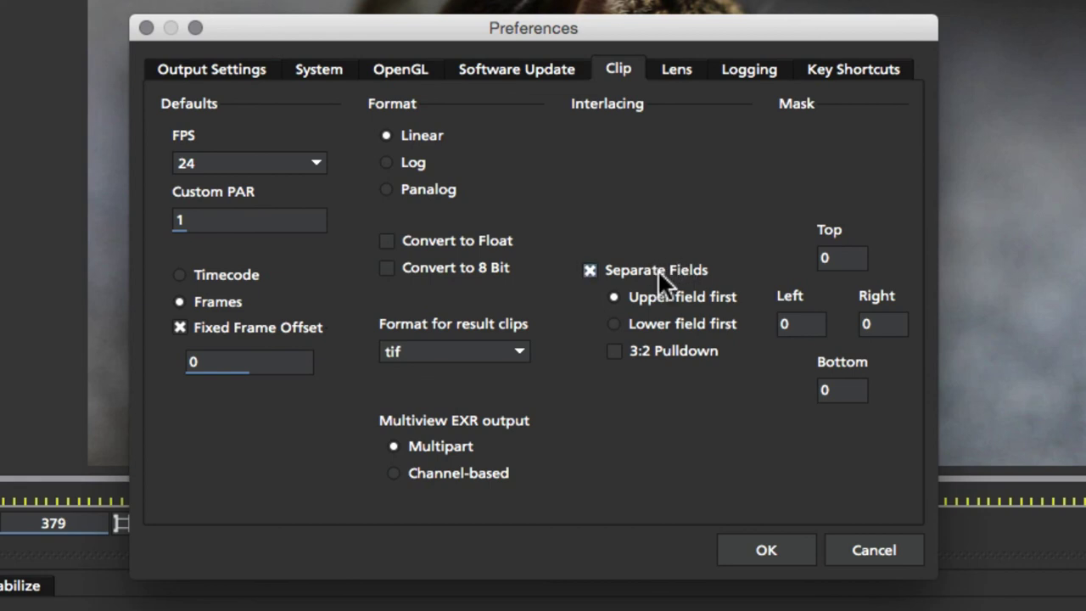
{"action": "left_click", "coordinate": [657, 270]}
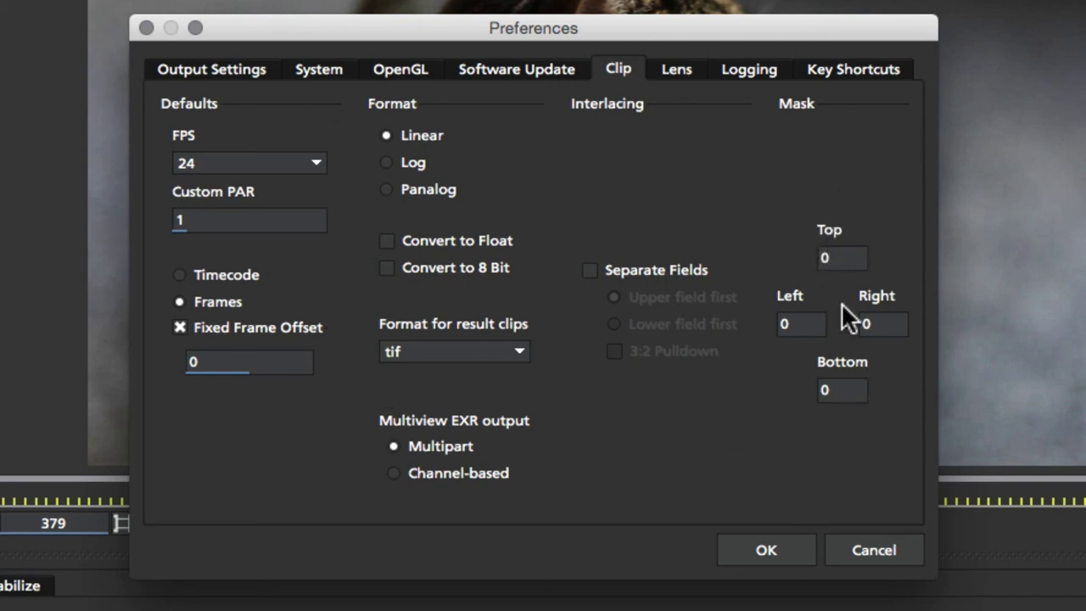
- Check the Lens page's Camera Model list, leaving it at No distortion
{"action": "left_click", "coordinate": [678, 67]}
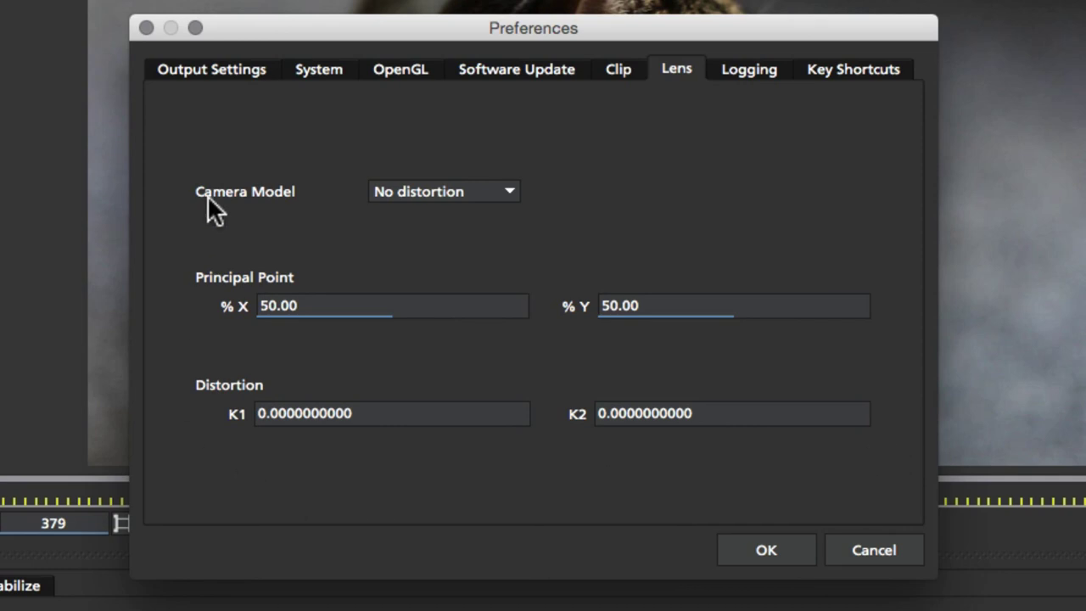
{"action": "left_click", "coordinate": [460, 188]}
{"action": "left_click", "coordinate": [464, 118]}
- On the Logging page, select the imagineer.log file path and glance at the Help menu
{"action": "left_click", "coordinate": [745, 70]}
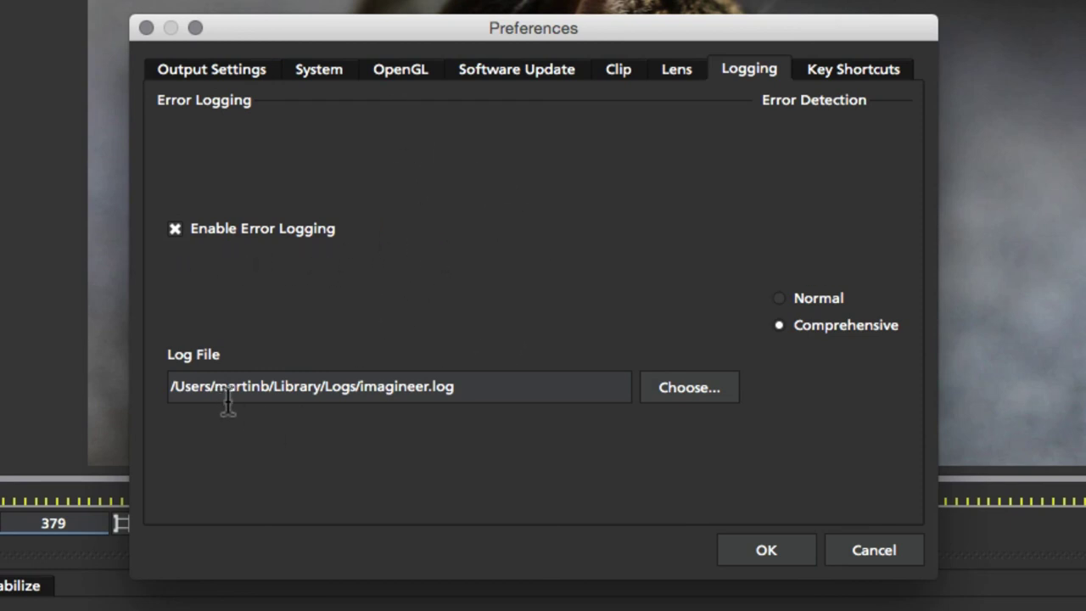
{"action": "left_click_drag", "start_coordinate": [523, 387], "coordinate": [36, 374]}
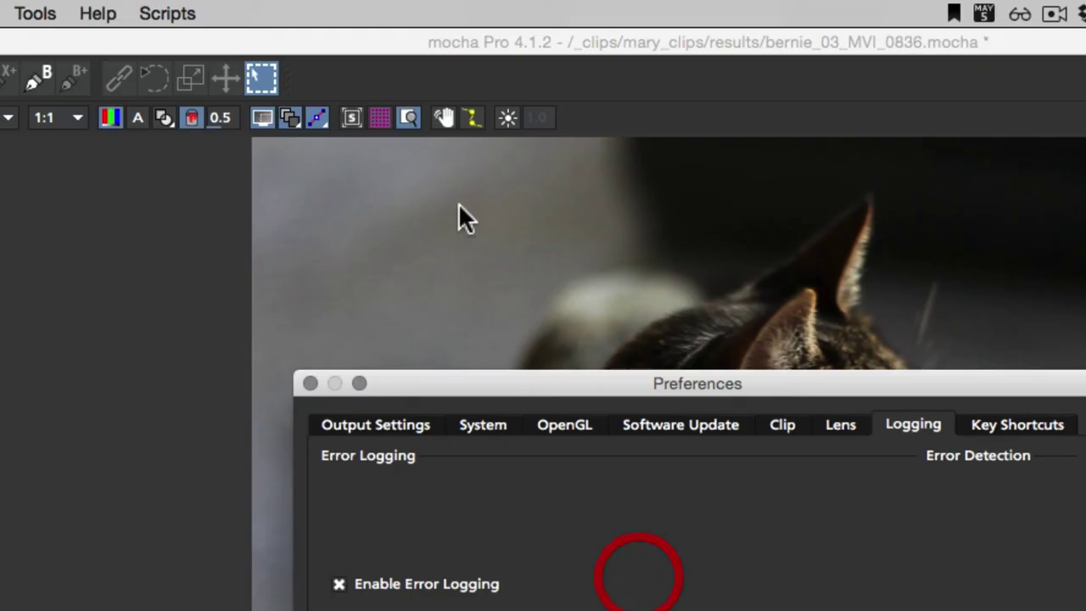
{"action": "left_click", "coordinate": [97, 11]}
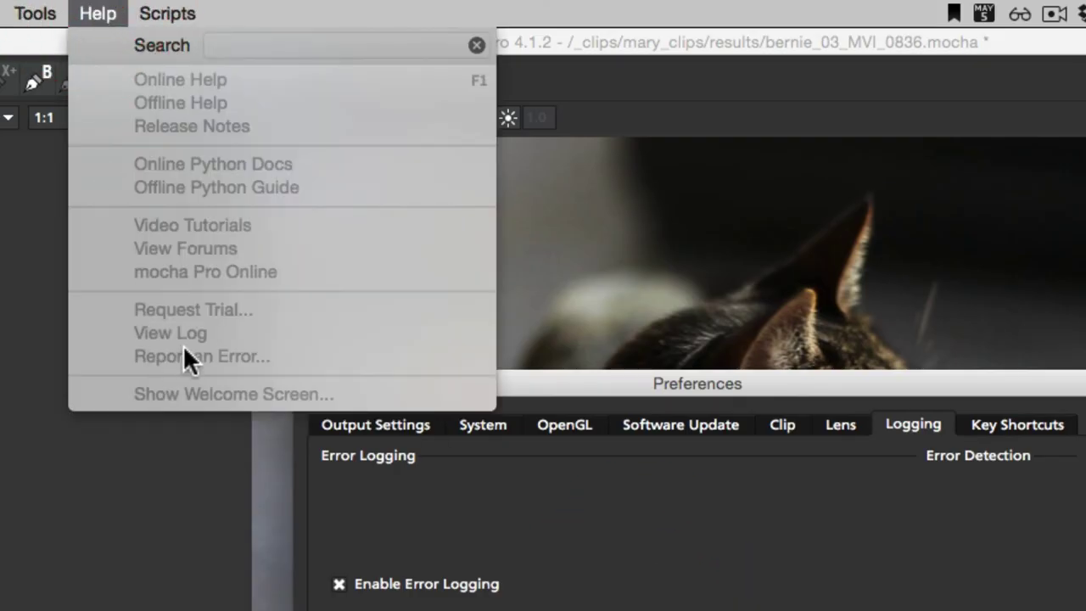
{"action": "key", "text": "Escape"}
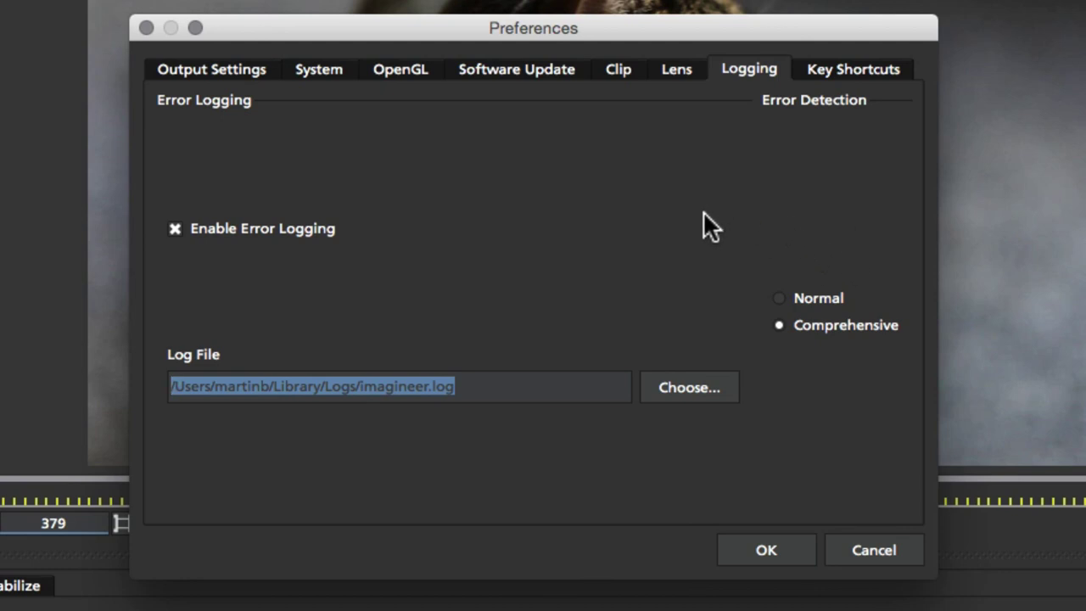
- Review the available Key Shortcuts profiles, keeping the current profile selected
{"action": "left_click", "coordinate": [874, 72]}
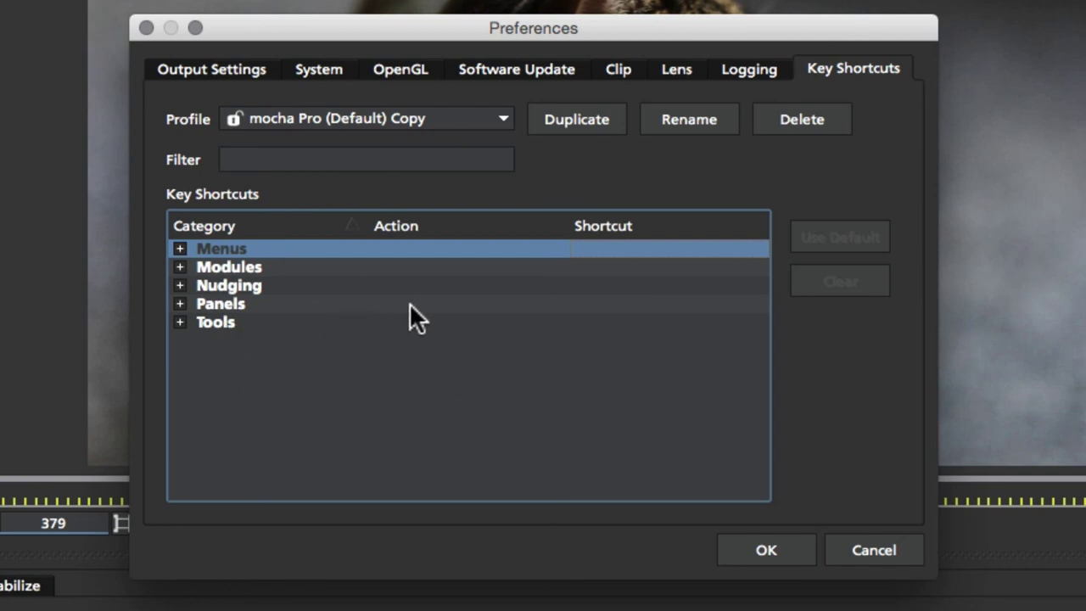
{"action": "left_click", "coordinate": [499, 124]}
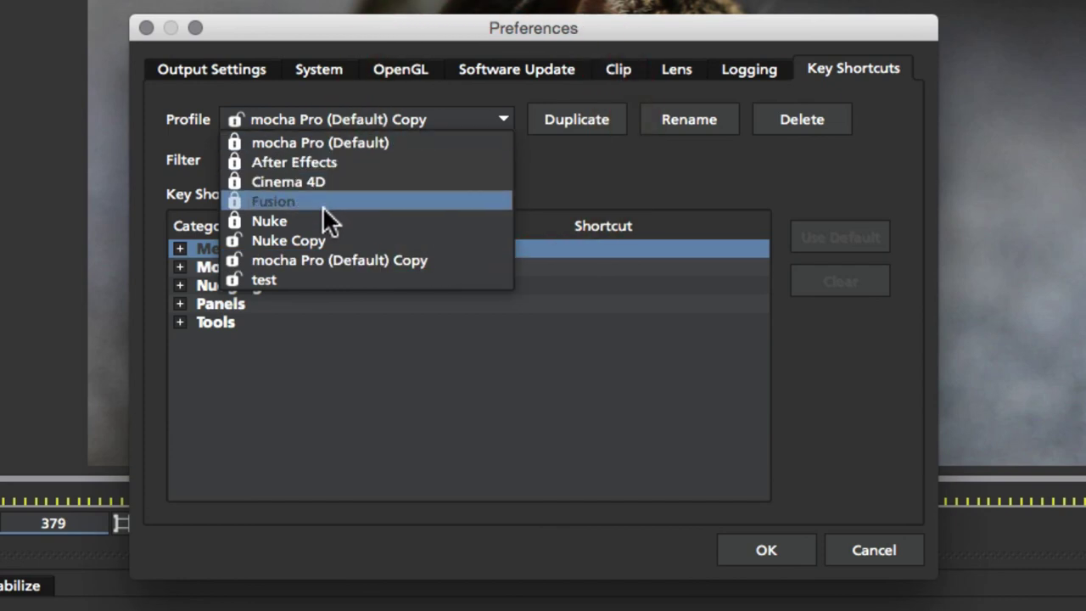
{"action": "left_click", "coordinate": [655, 204]}
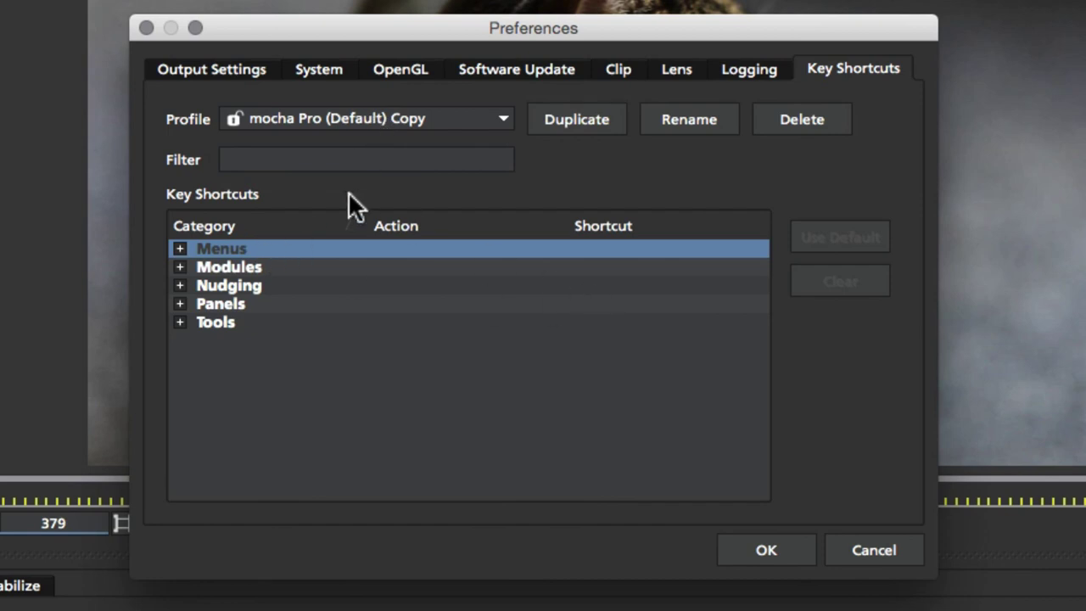
- Filter shortcuts by 'save' and select the Save Project and Save Project As... entries
{"action": "left_click", "coordinate": [466, 156]}
{"action": "left_click", "coordinate": [293, 158]}
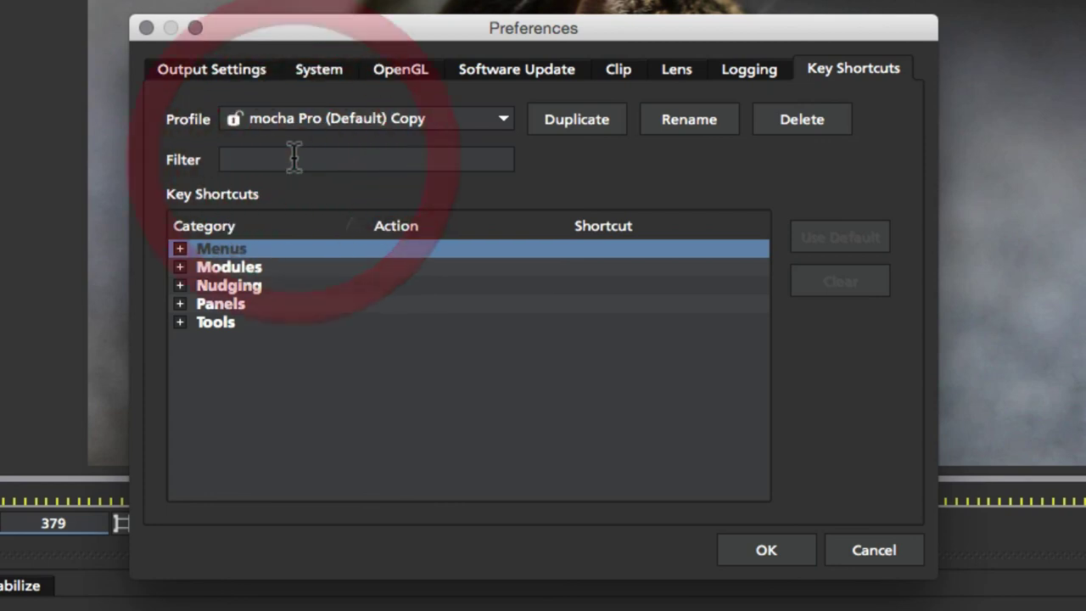
{"action": "type", "text": "save"}
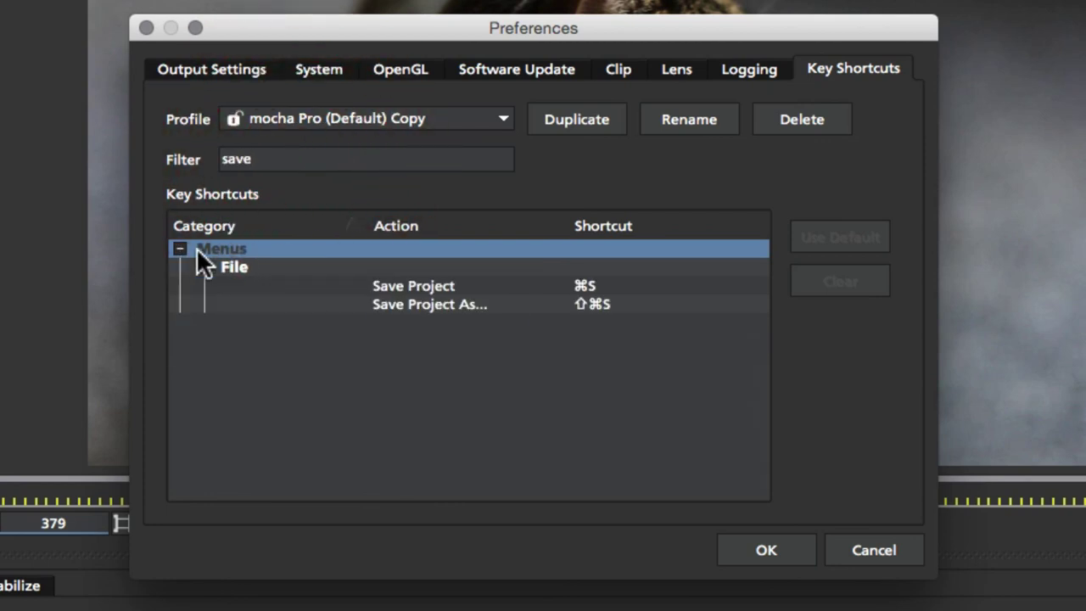
{"action": "left_click", "coordinate": [401, 304]}
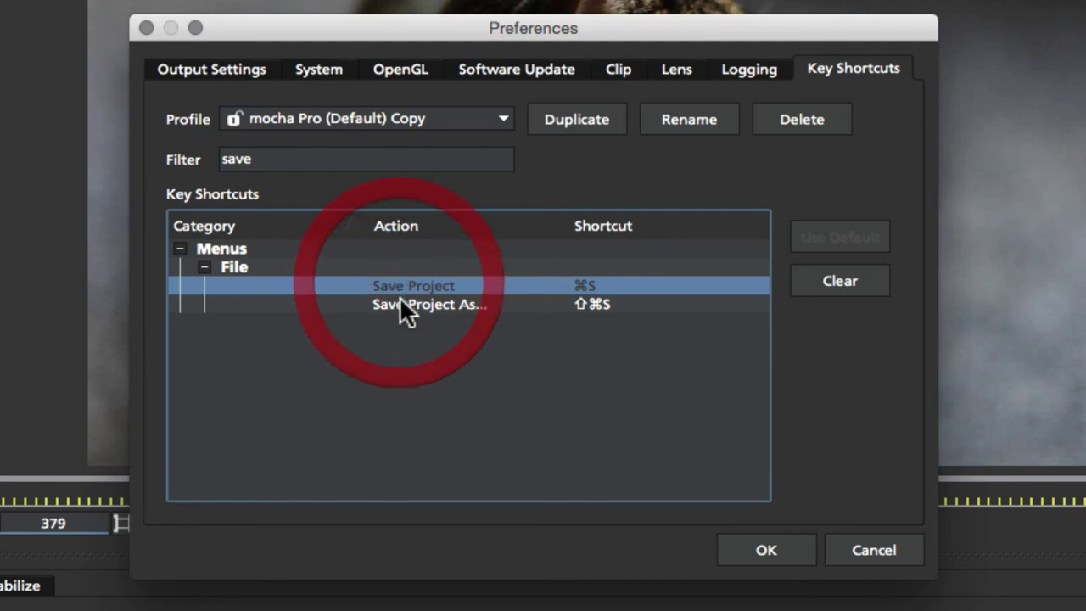
{"action": "left_click", "coordinate": [405, 281]}
{"action": "left_click", "coordinate": [420, 305]}
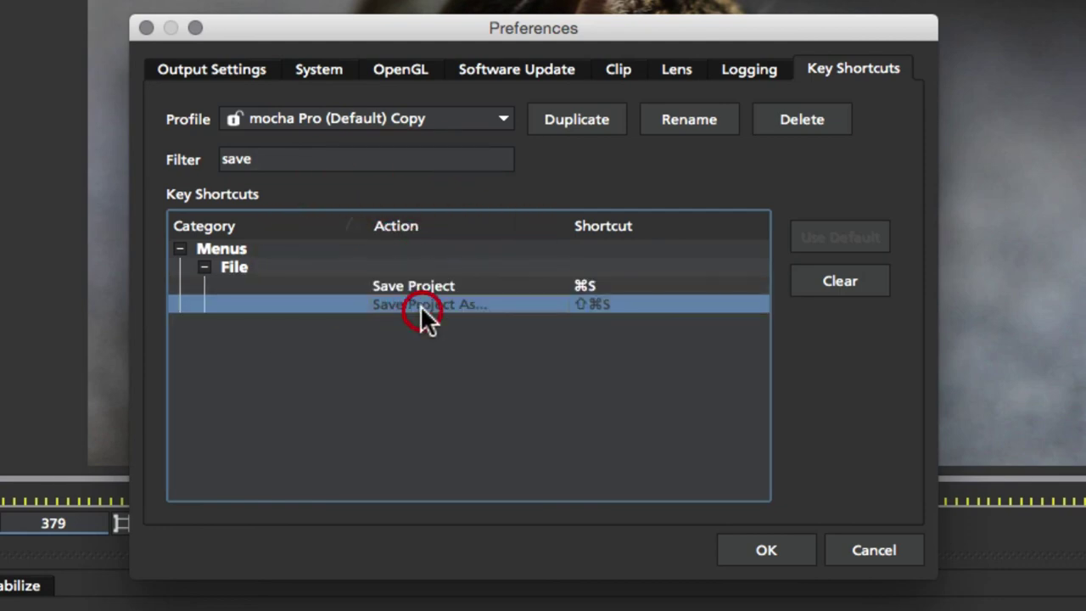